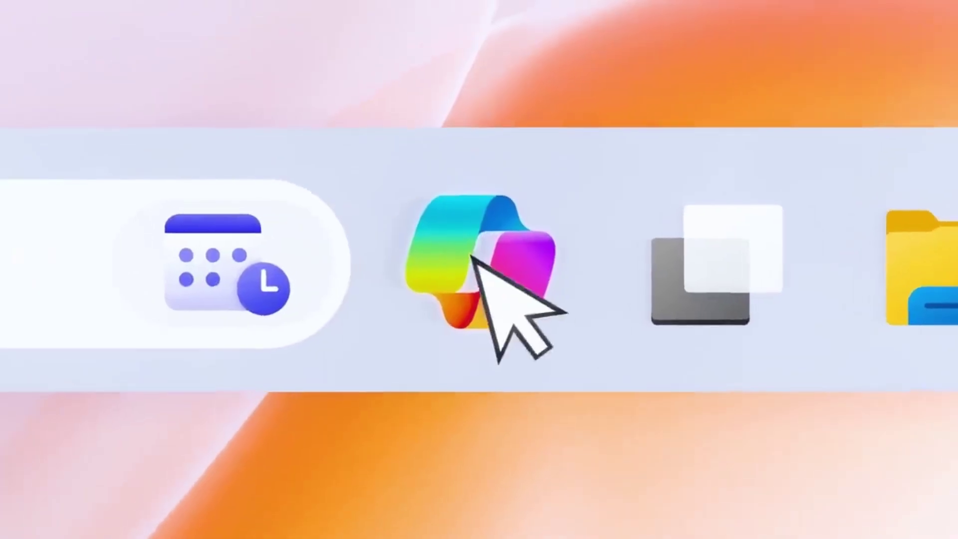
# Ask Copilot by voice for focus music, open the Spotify Focus Mix playlist, and summarize the document.
pyautogui.click(481, 273)
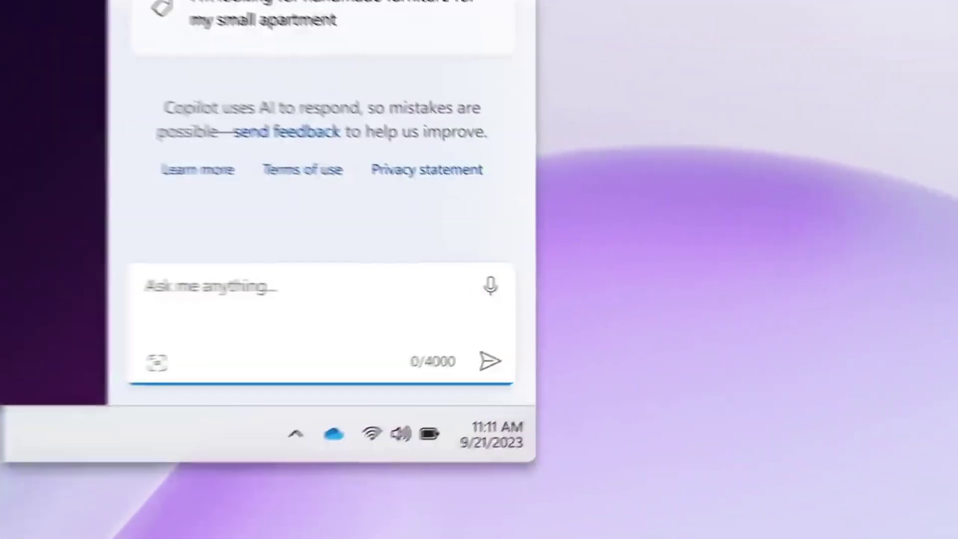
pyautogui.click(491, 286)
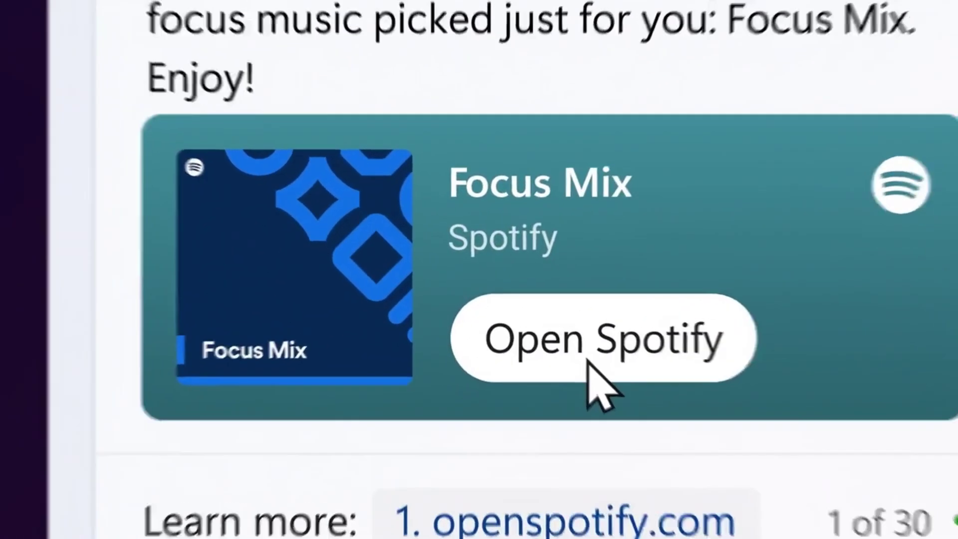
pyautogui.click(579, 349)
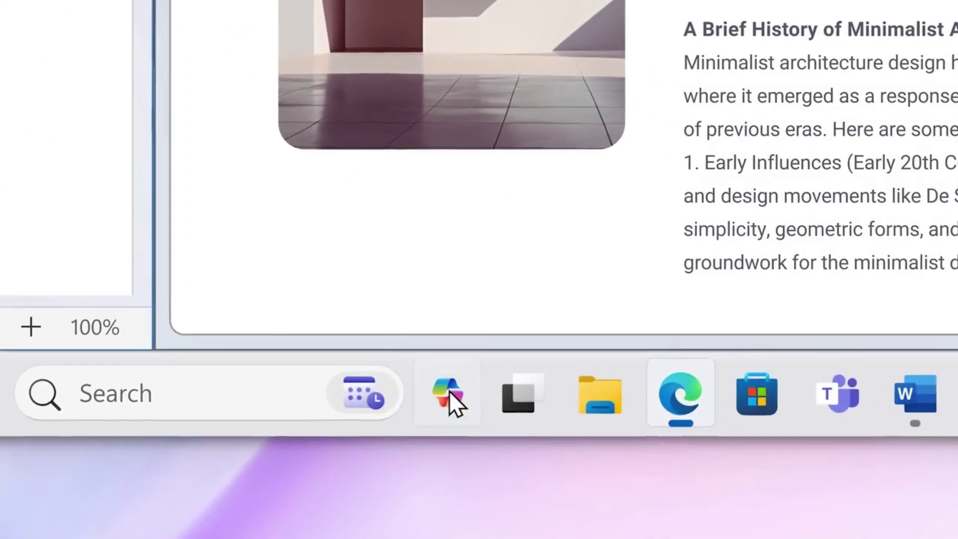
pyautogui.moveTo(449, 393)
pyautogui.click(442, 208)
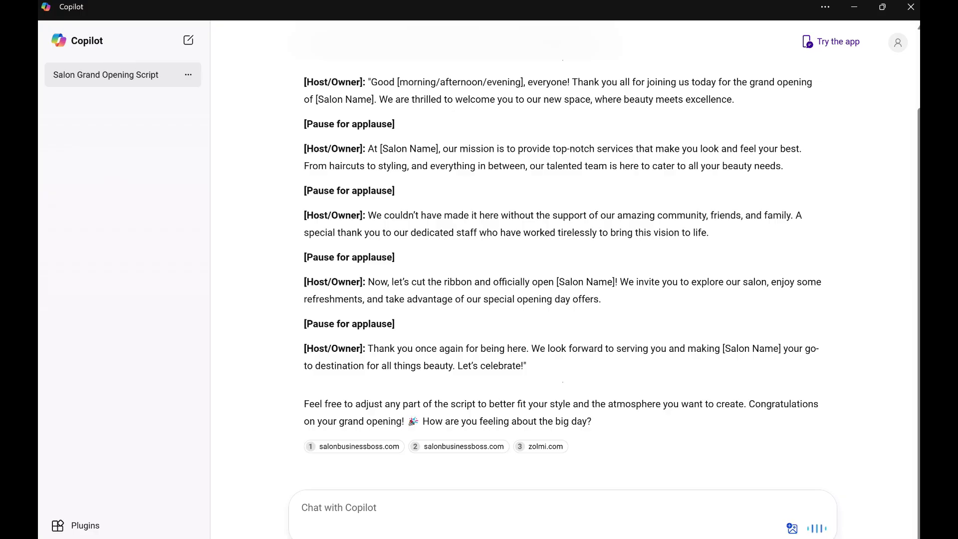
# Scroll through Copilot's one-minute salon grand opening script to review it.
pyautogui.scroll(3, 563, 287)
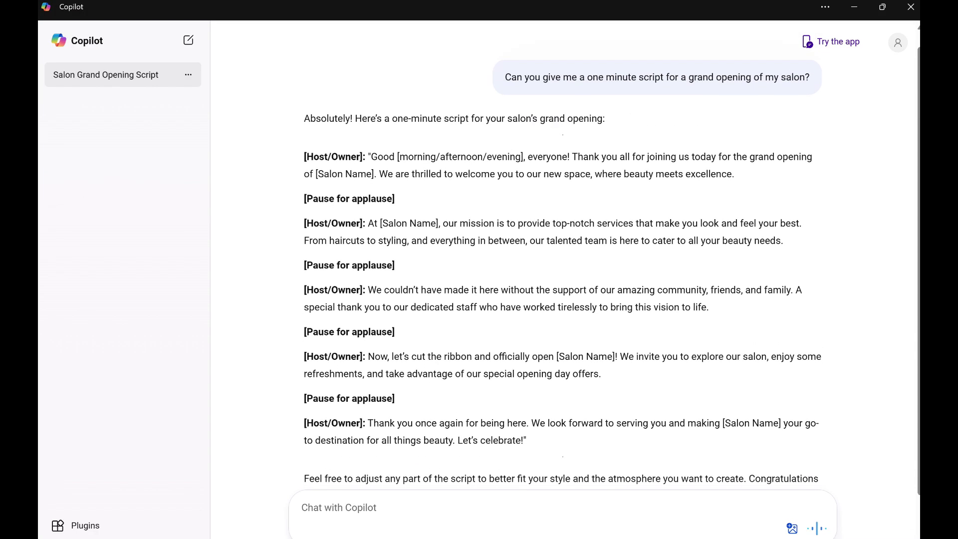
pyautogui.scroll(-2, 563, 287)
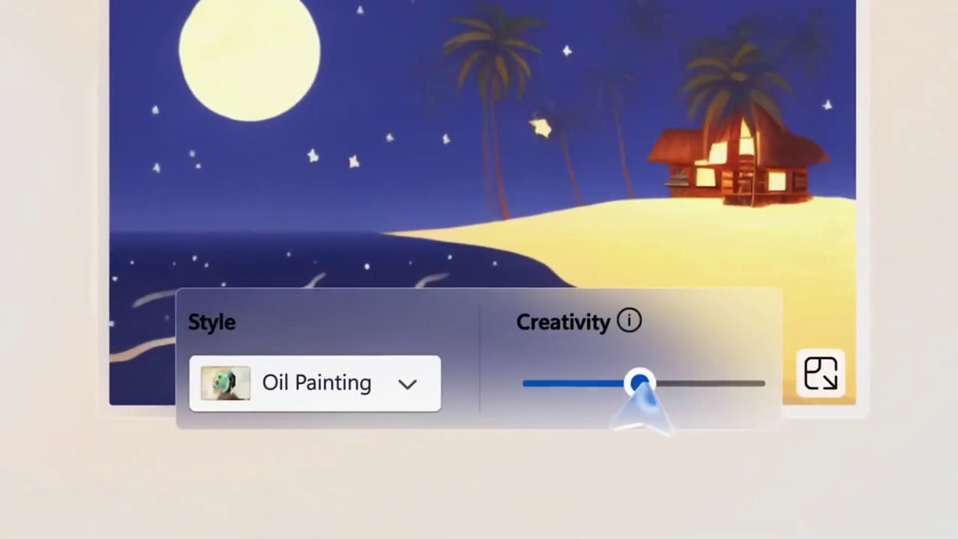
# Raise the Creativity slider for the beach-house restyle and bring up Start to launch Paint.
pyautogui.moveTo(641, 395)
pyautogui.mouseDown()
pyautogui.moveTo(544, 390)
pyautogui.moveTo(749, 389)
pyautogui.moveTo(708, 392)
pyautogui.mouseUp()
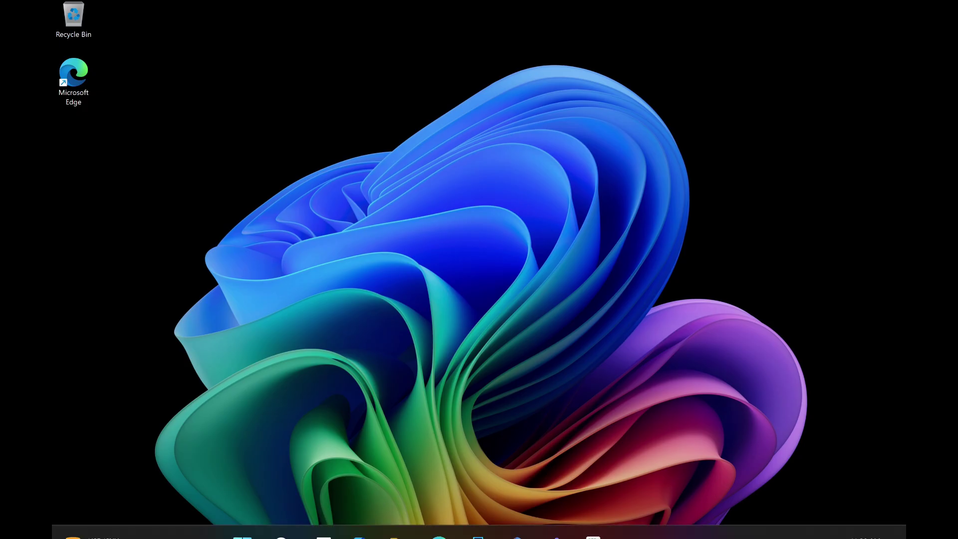
pyautogui.press('super')
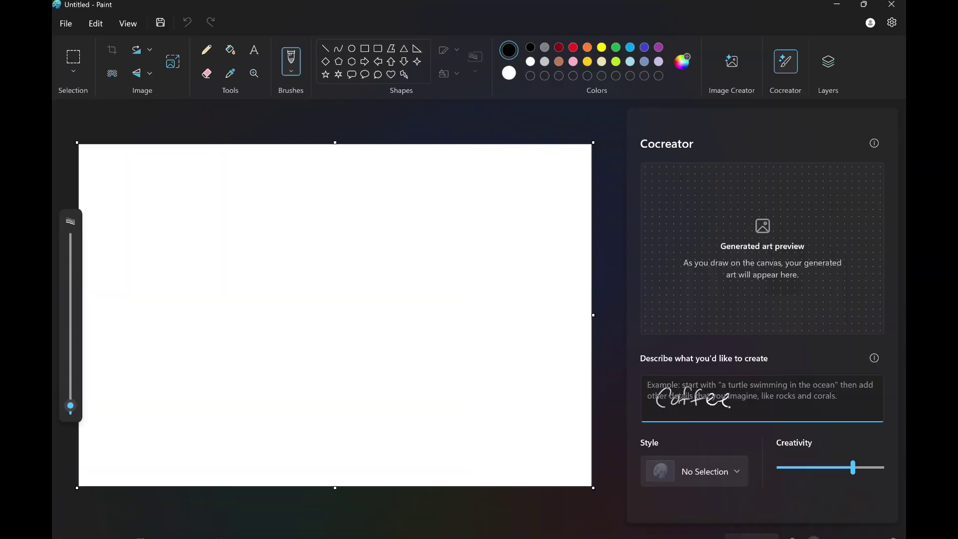
# Sketch two chairs and a table outline in black with the Pencil.
pyautogui.click(207, 50)
pyautogui.moveTo(133, 414)
pyautogui.mouseDown()
pyautogui.moveTo(120, 336)
pyautogui.moveTo(235, 379)
pyautogui.mouseUp()
pyautogui.moveTo(131, 297)
pyautogui.mouseDown()
pyautogui.moveTo(185, 254)
pyautogui.moveTo(225, 314)
pyautogui.mouseUp()
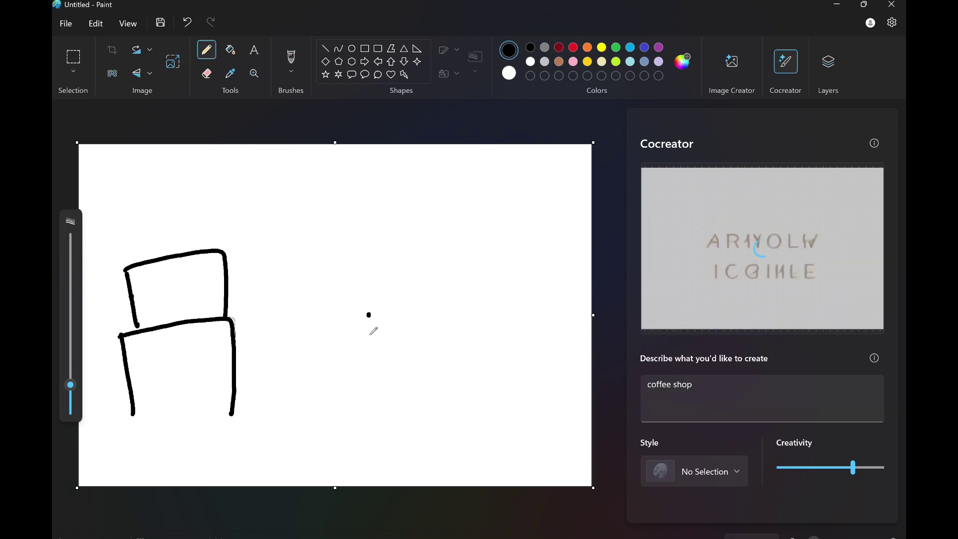
pyautogui.moveTo(370, 334)
pyautogui.mouseDown()
pyautogui.moveTo(373, 413)
pyautogui.moveTo(531, 306)
pyautogui.moveTo(530, 438)
pyautogui.mouseUp()
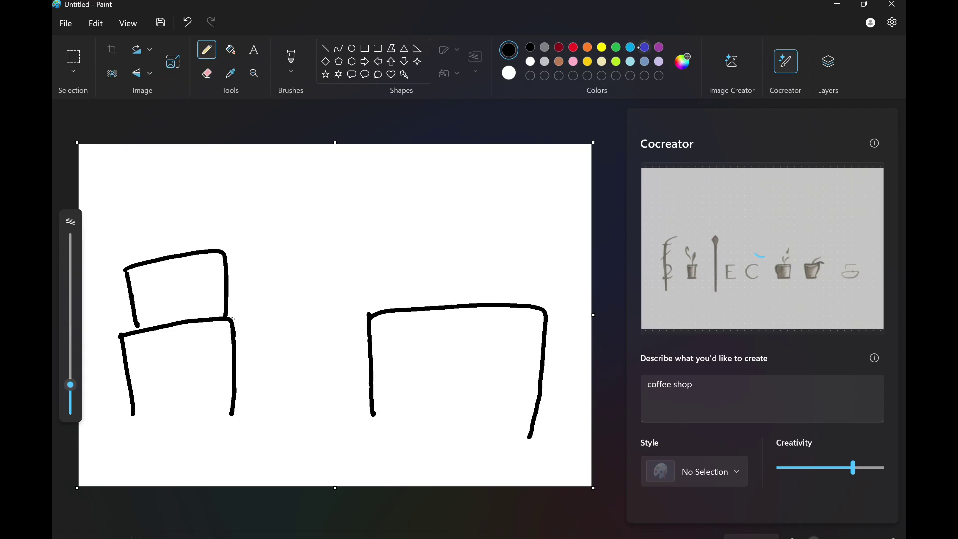
# Draw an indigo menu board with the word 'menu' and item lines above the table.
pyautogui.click(645, 47)
pyautogui.moveTo(488, 173)
pyautogui.mouseDown()
pyautogui.moveTo(521, 267)
pyautogui.moveTo(421, 278)
pyautogui.mouseUp()
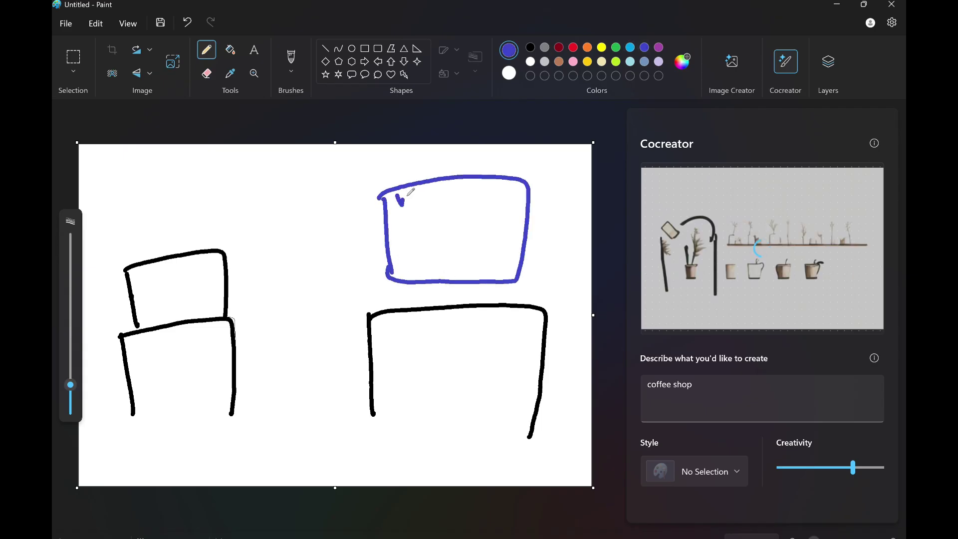
pyautogui.moveTo(458, 196); pyautogui.dragTo(468, 203)
pyautogui.moveTo(478, 190); pyautogui.dragTo(500, 226)
pyautogui.moveTo(470, 242); pyautogui.dragTo(495, 241)
pyautogui.moveTo(467, 258); pyautogui.dragTo(495, 256)
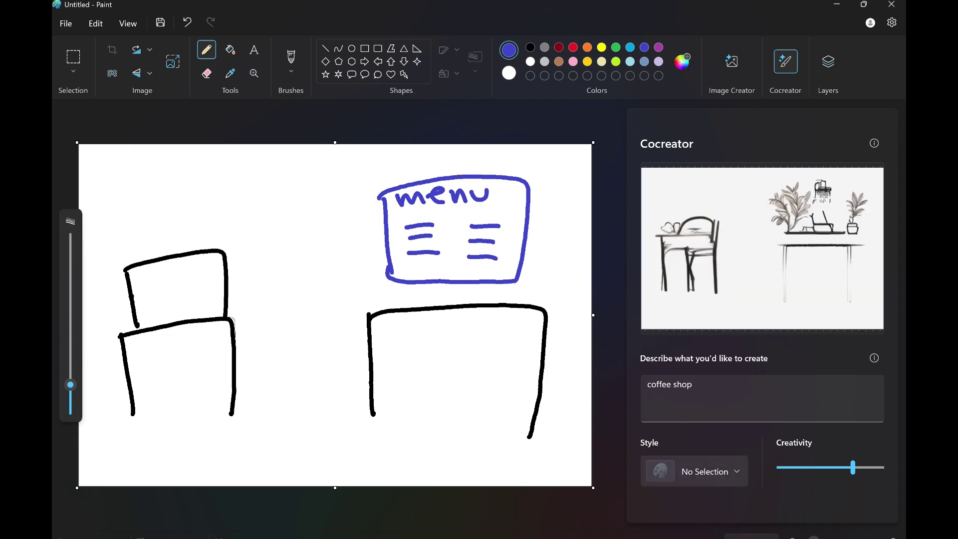
# Set the Cocreator style to Anime and add yellow and purple details to the chairs.
pyautogui.click(695, 471)
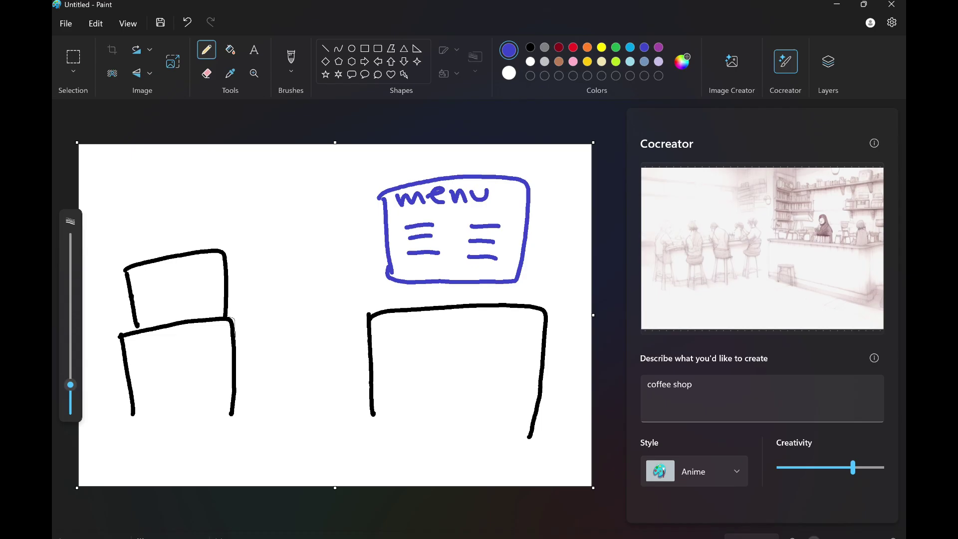
pyautogui.moveTo(142, 273); pyautogui.dragTo(143, 287)
pyautogui.click(159, 275)
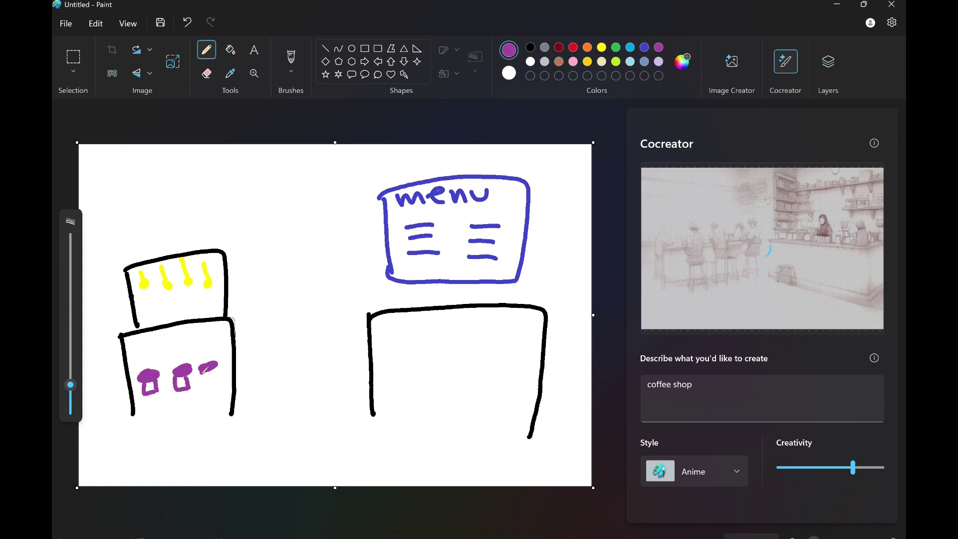
pyautogui.moveTo(205, 371); pyautogui.dragTo(216, 388)
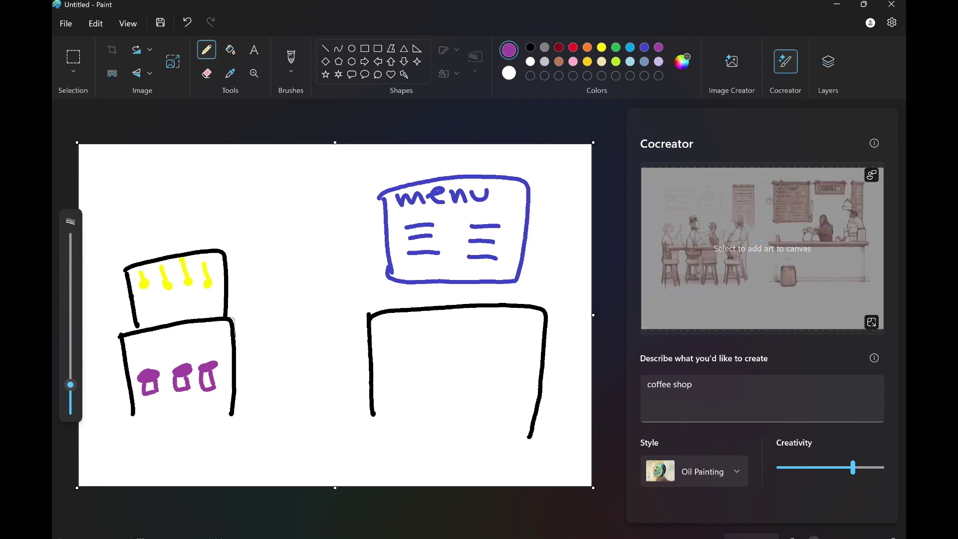
# Place the generated café art, sketch two purple stools, and apply the refreshed artwork.
pyautogui.click(762, 241)
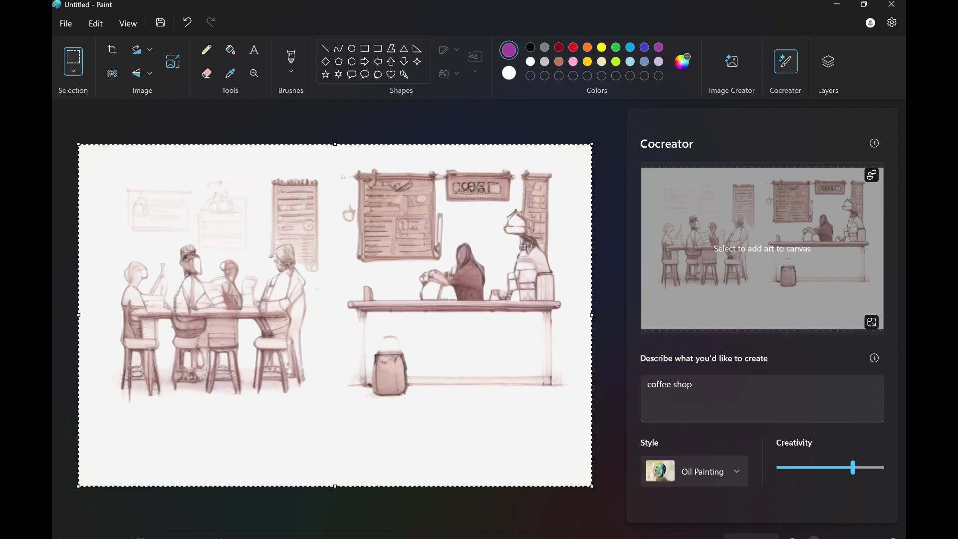
pyautogui.click(206, 50)
pyautogui.moveTo(442, 347); pyautogui.dragTo(445, 351)
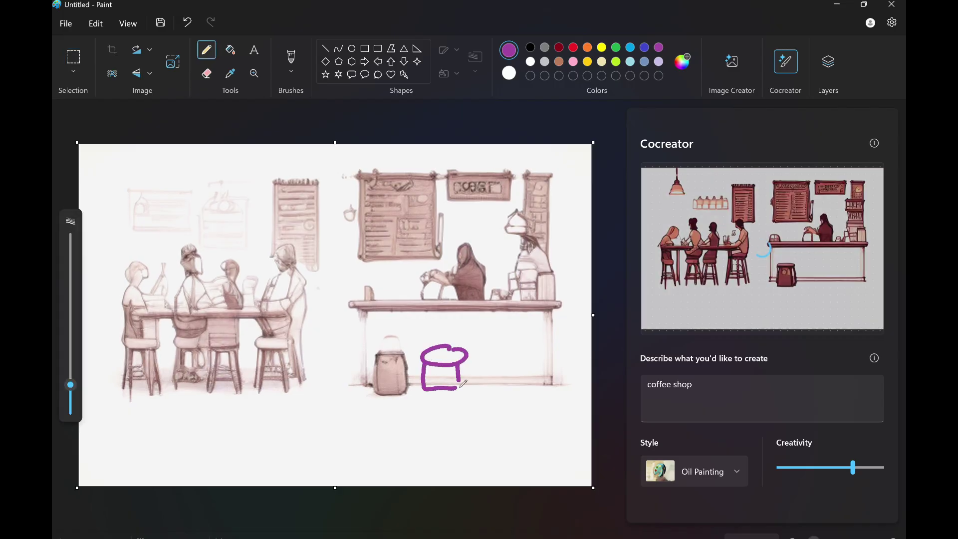
pyautogui.moveTo(515, 365)
pyautogui.mouseDown()
pyautogui.moveTo(485, 372)
pyautogui.moveTo(514, 390)
pyautogui.mouseUp()
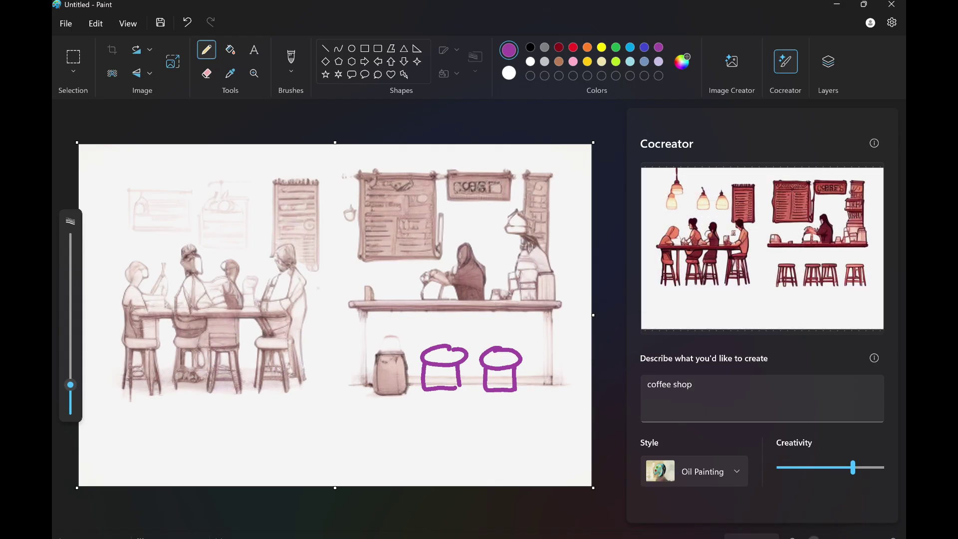
pyautogui.click(769, 248)
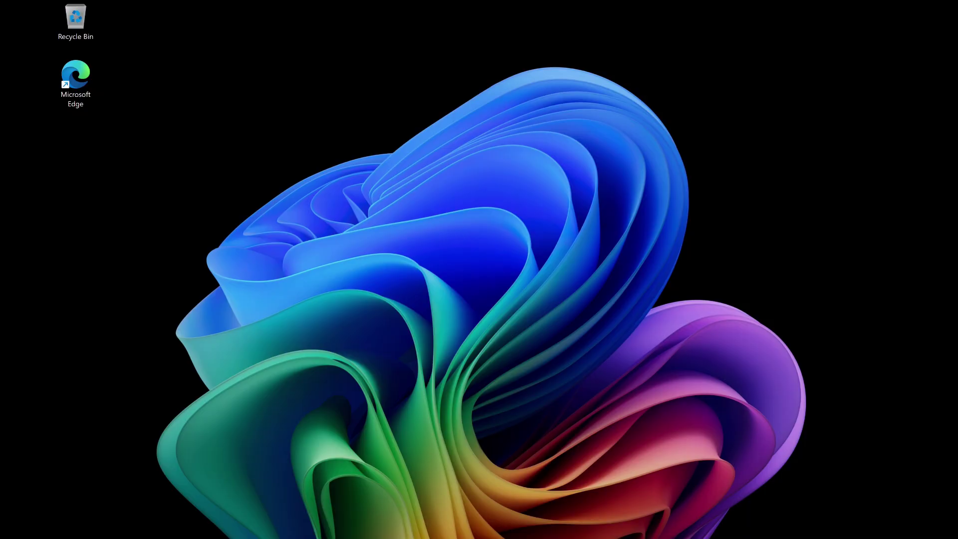
# Open camera Studio Effects, turn off Standard Blur and the Animated filter, then restore Standard Blur.
pyautogui.press('super+a')
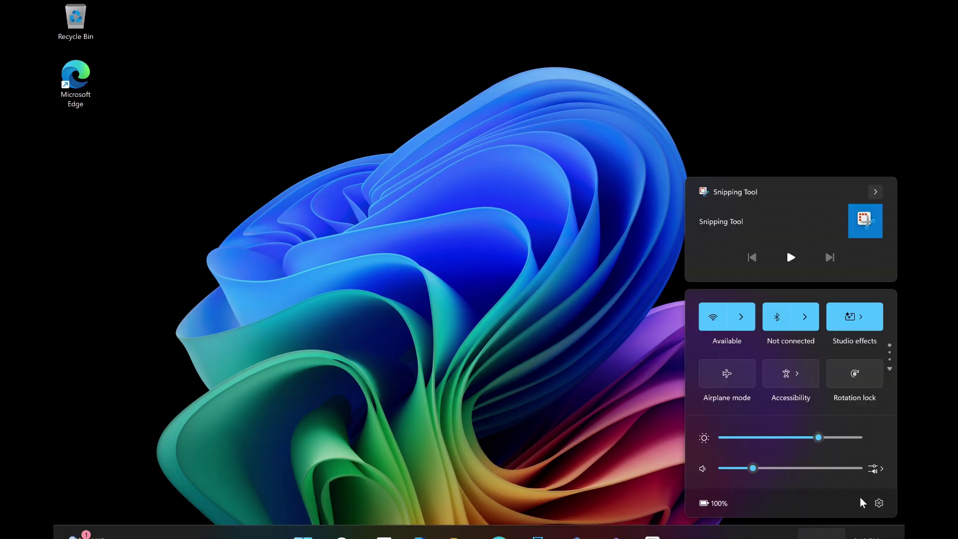
pyautogui.click(856, 318)
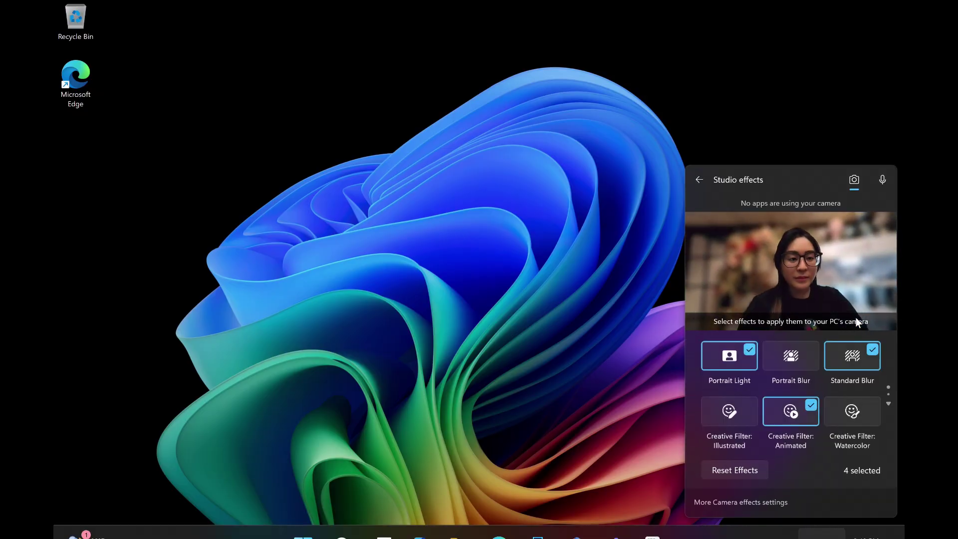
pyautogui.click(861, 349)
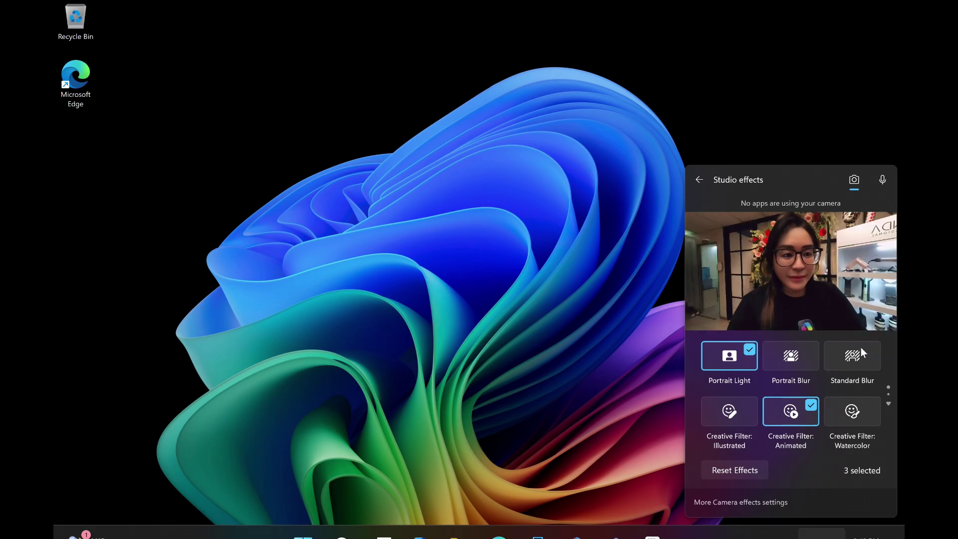
pyautogui.click(807, 410)
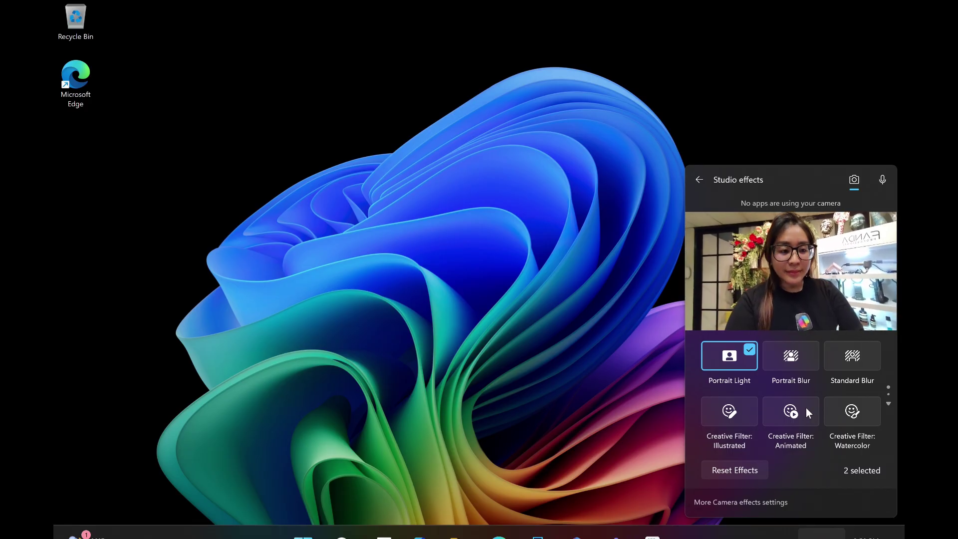
pyautogui.click(844, 353)
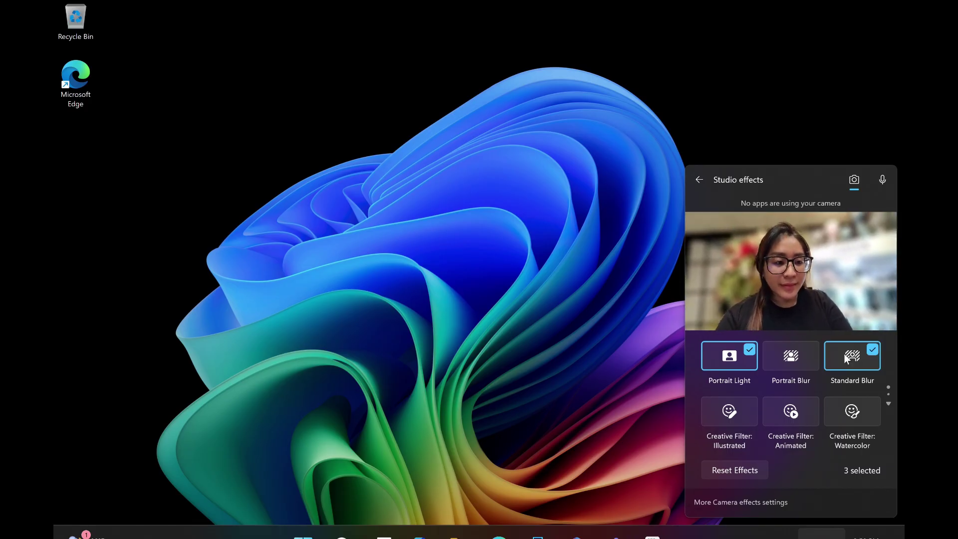
# Try Portrait Blur on and off, then return the background to Standard Blur.
pyautogui.click(795, 355)
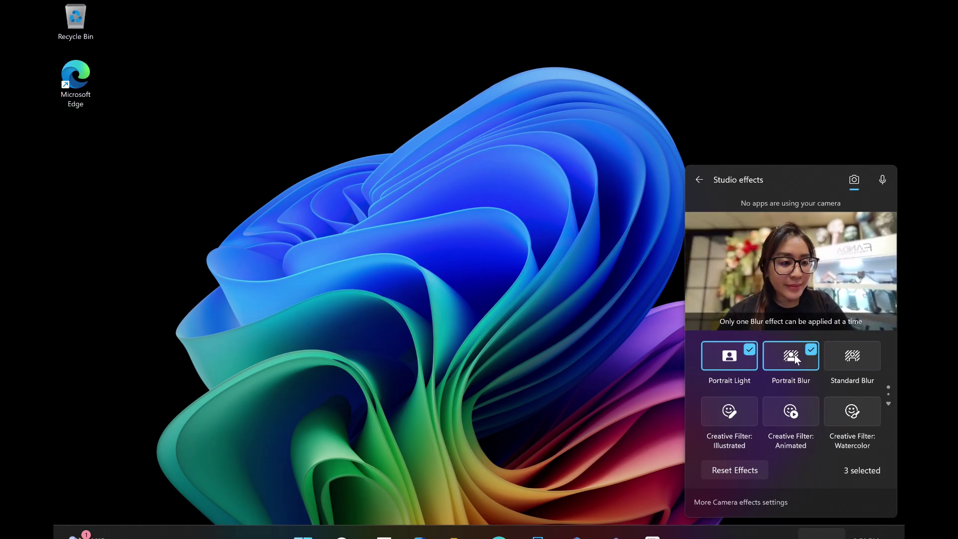
pyautogui.click(795, 355)
pyautogui.click(801, 358)
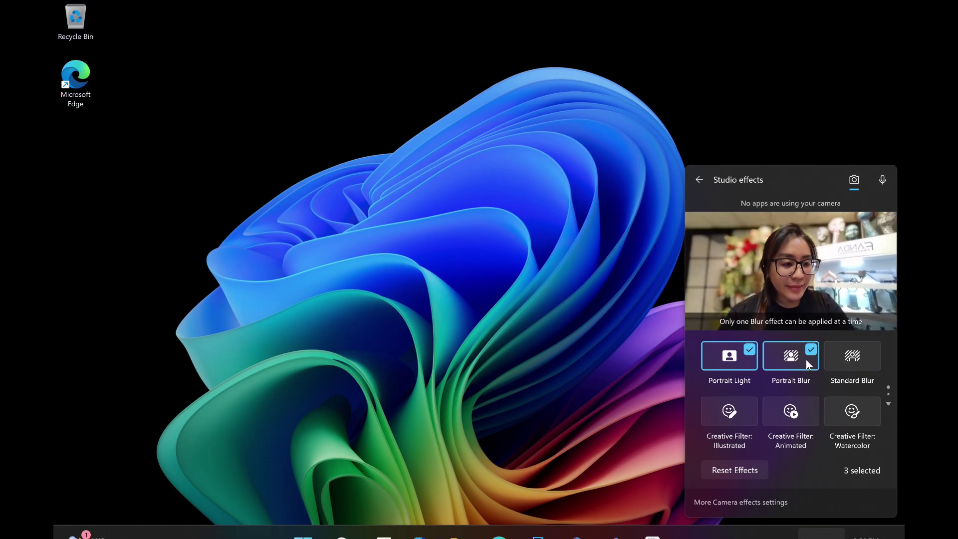
pyautogui.click(847, 360)
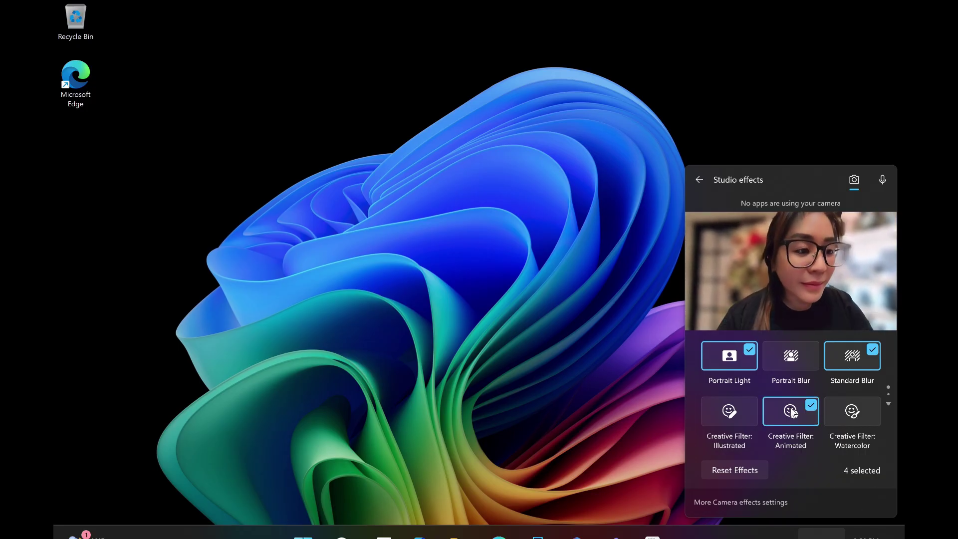
# Try the Illustrated and Watercolor filters, restore Animated, and open More Camera effects settings.
pyautogui.click(742, 406)
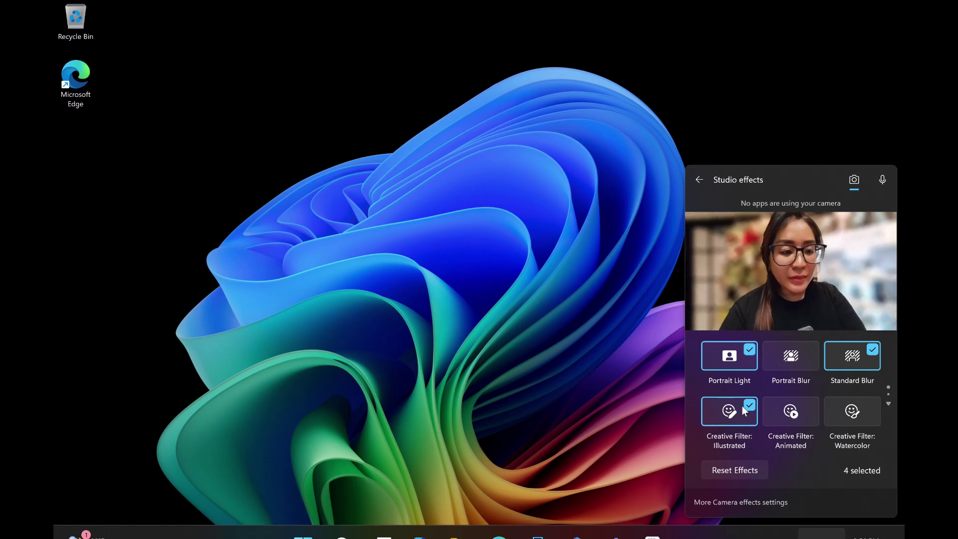
pyautogui.click(843, 409)
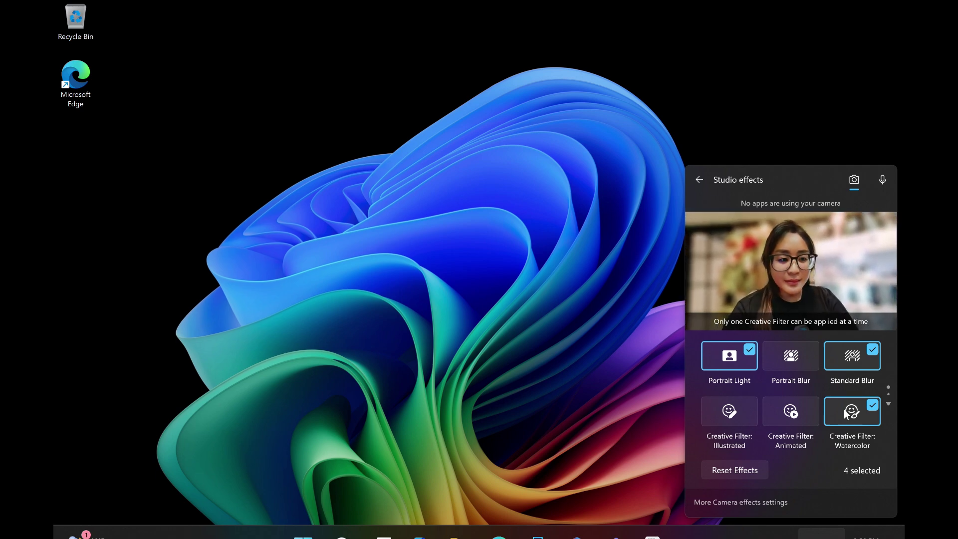
pyautogui.click(843, 409)
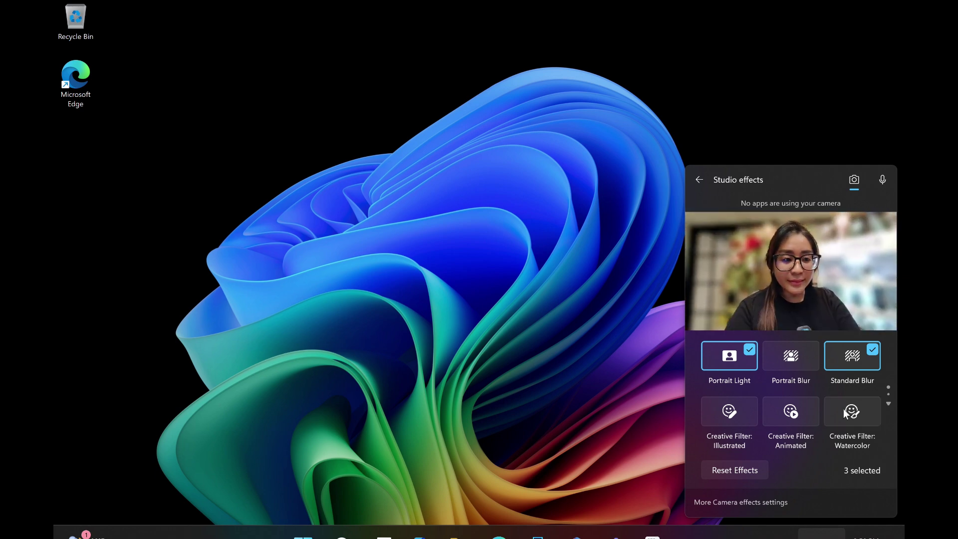
pyautogui.click(792, 413)
pyautogui.scroll(-1, 840, 407)
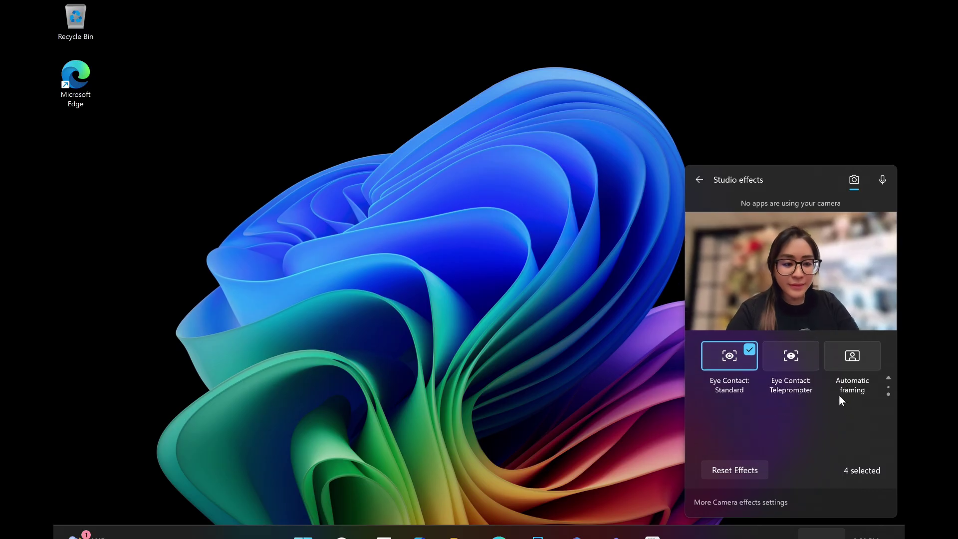
pyautogui.click(771, 501)
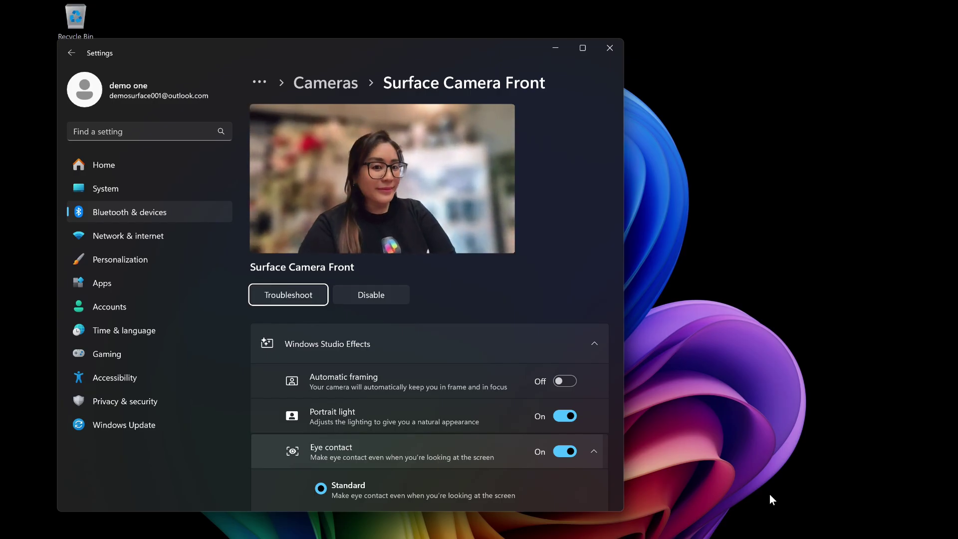
# Toggle Automatic framing on and back off, then narrow the Field of view slider.
pyautogui.click(570, 384)
pyautogui.click(571, 381)
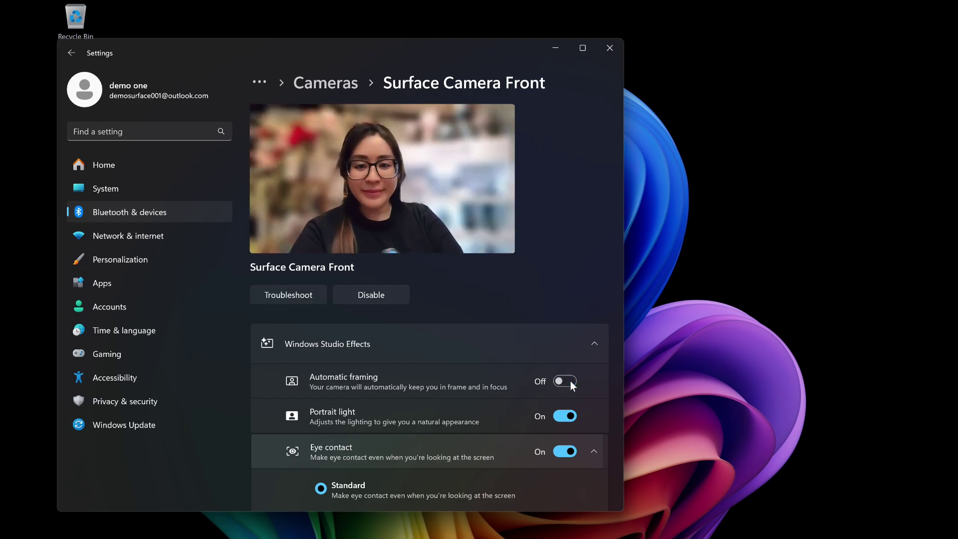
pyautogui.scroll(-5, 518, 409)
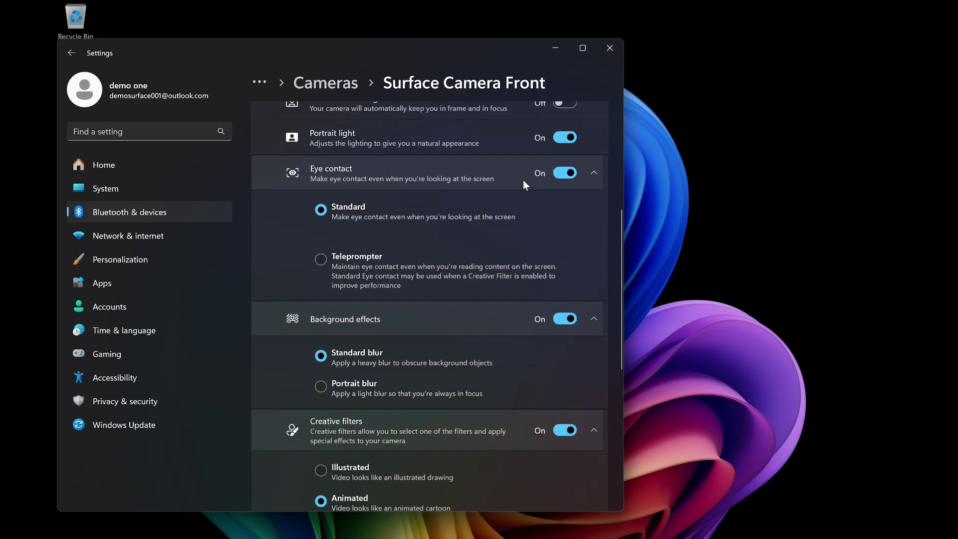
pyautogui.scroll(-1, 523, 185)
pyautogui.scroll(-5, 479, 463)
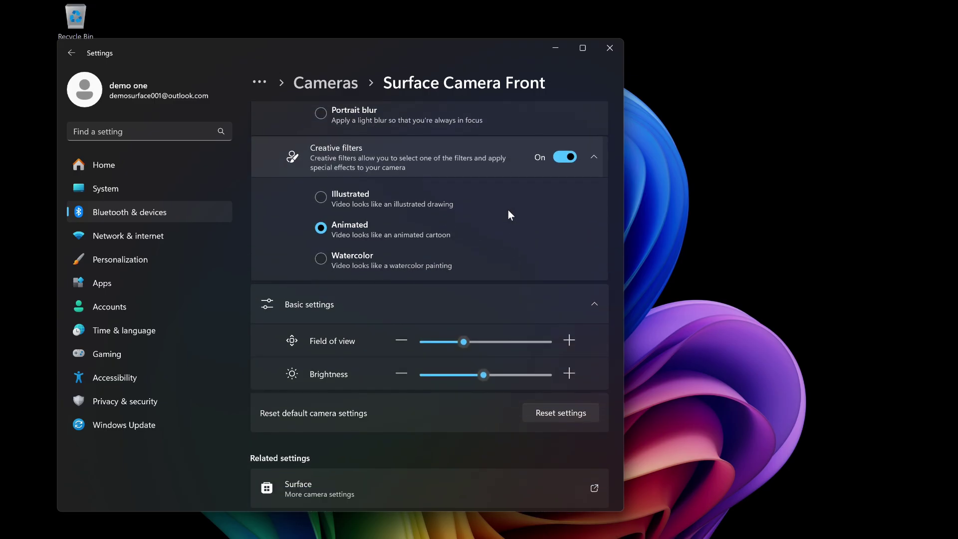
pyautogui.moveTo(461, 345); pyautogui.dragTo(422, 344)
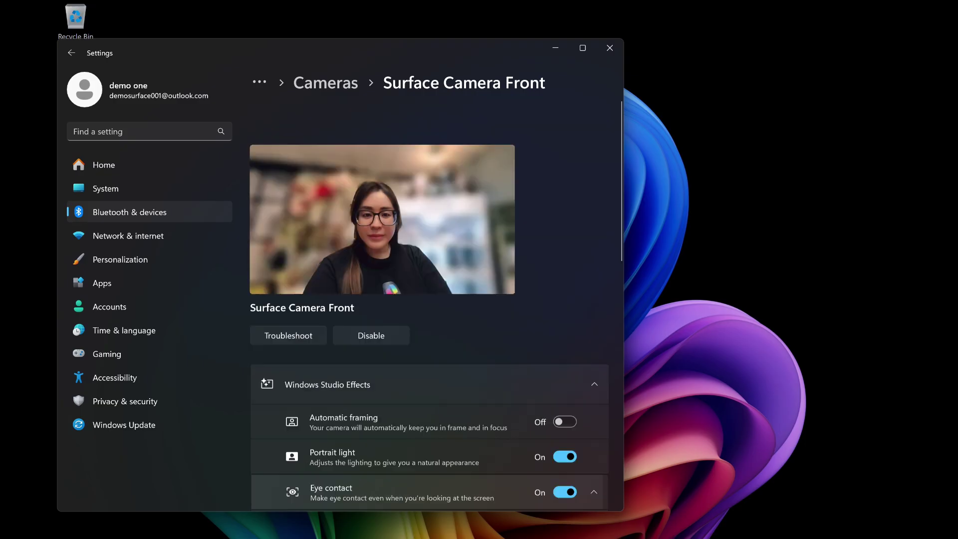
# Widen the Surface Camera Front's Field of view to 59.
pyautogui.scroll(-1, 429, 307)
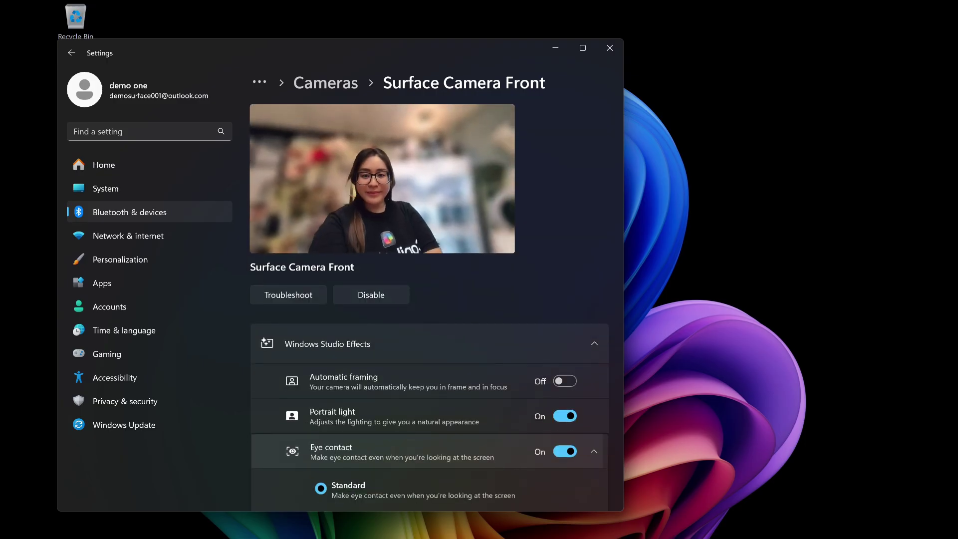
pyautogui.scroll(-10, 511, 367)
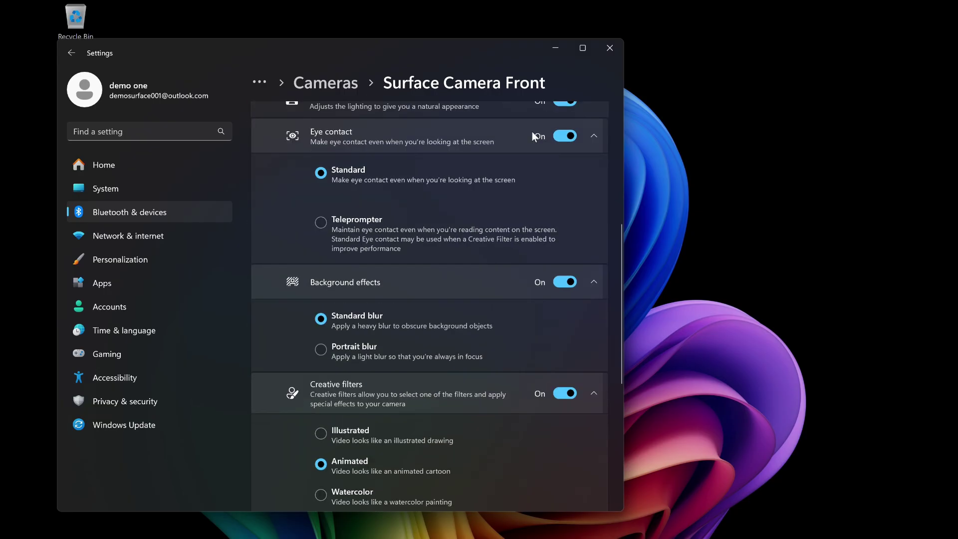
pyautogui.scroll(-1, 542, 193)
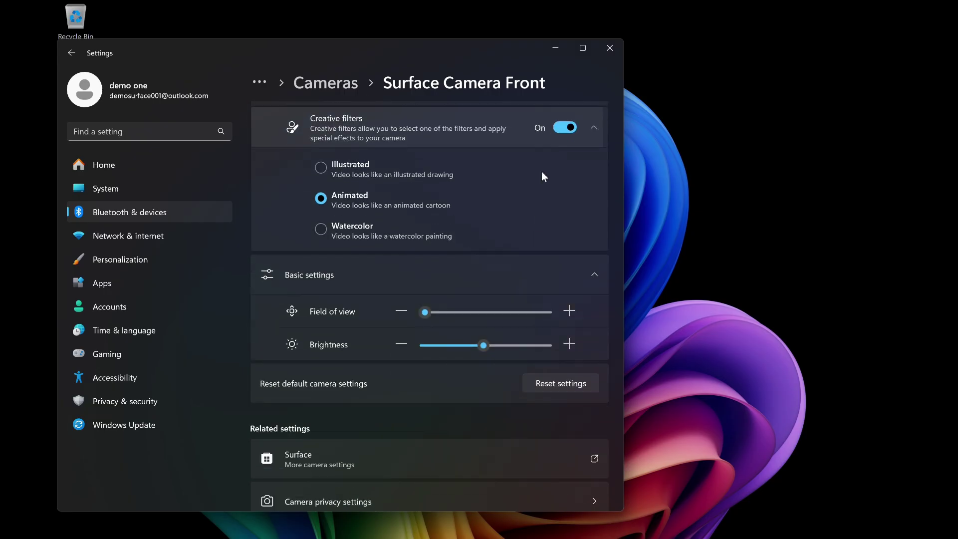
pyautogui.moveTo(425, 312); pyautogui.dragTo(489, 312)
pyautogui.scroll(7, 507, 507)
pyautogui.scroll(4, 540, 475)
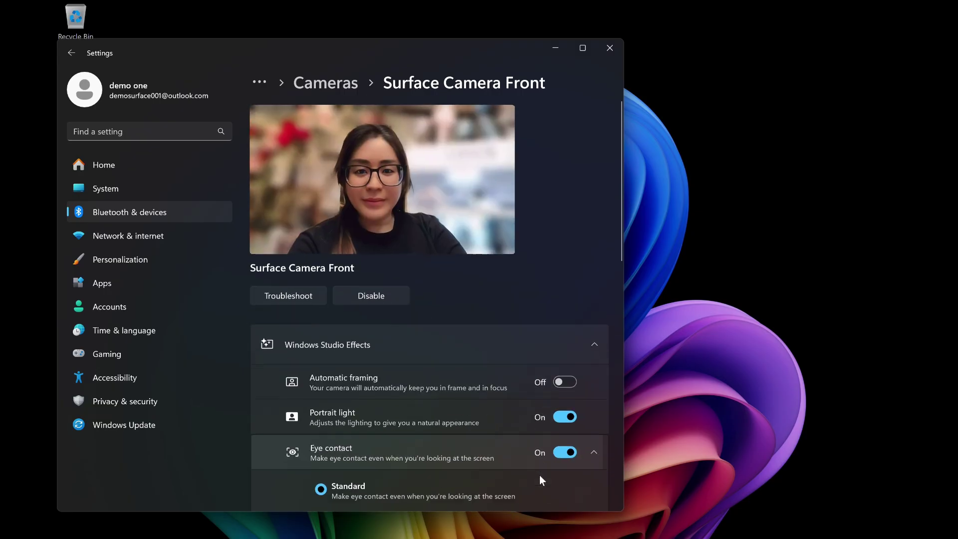
pyautogui.scroll(-12, 540, 475)
pyautogui.scroll(1, 492, 434)
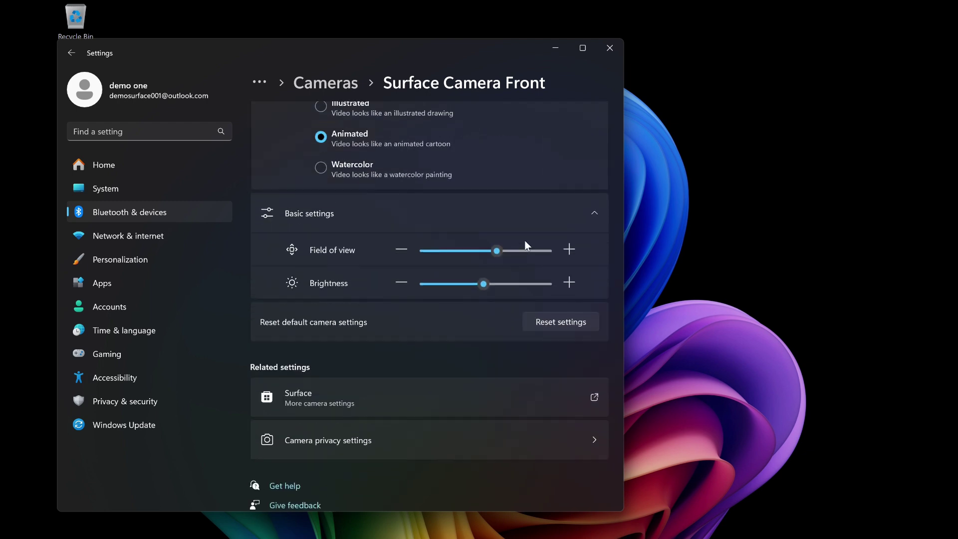